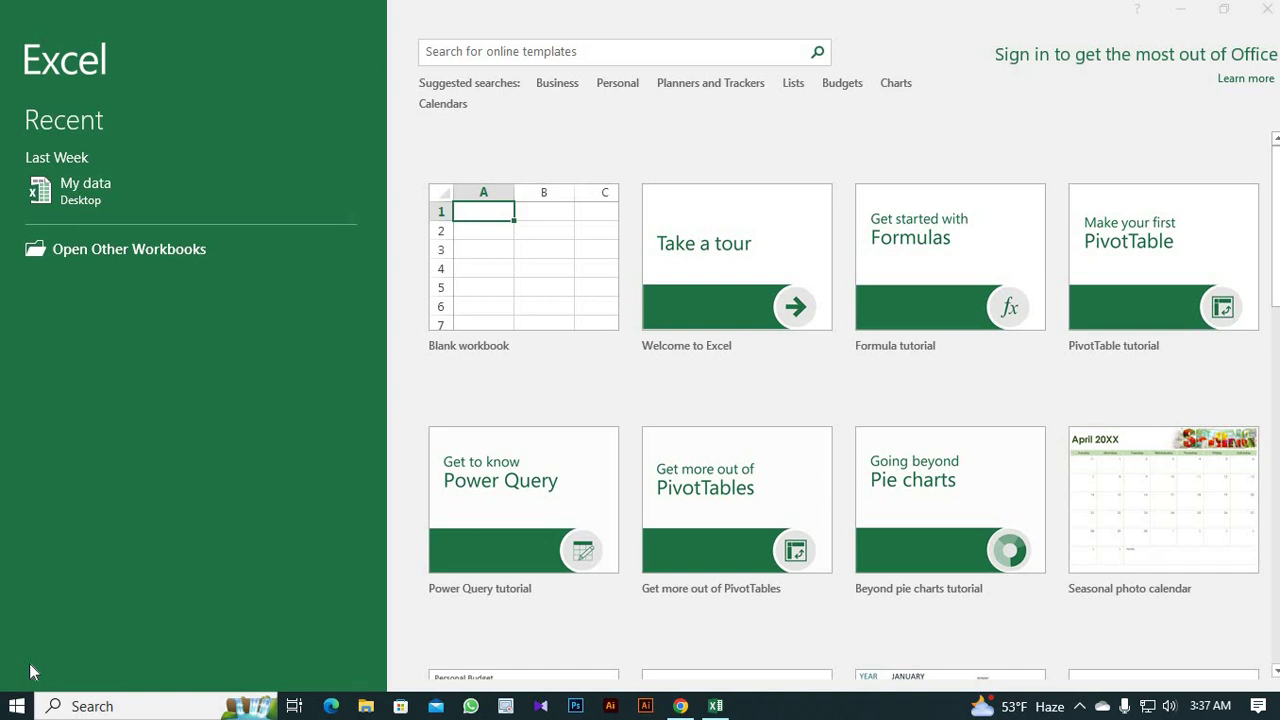
- Create a blank workbook and enter the headers "Item" in A1 and "Taka" in B1
left_click(507, 280)
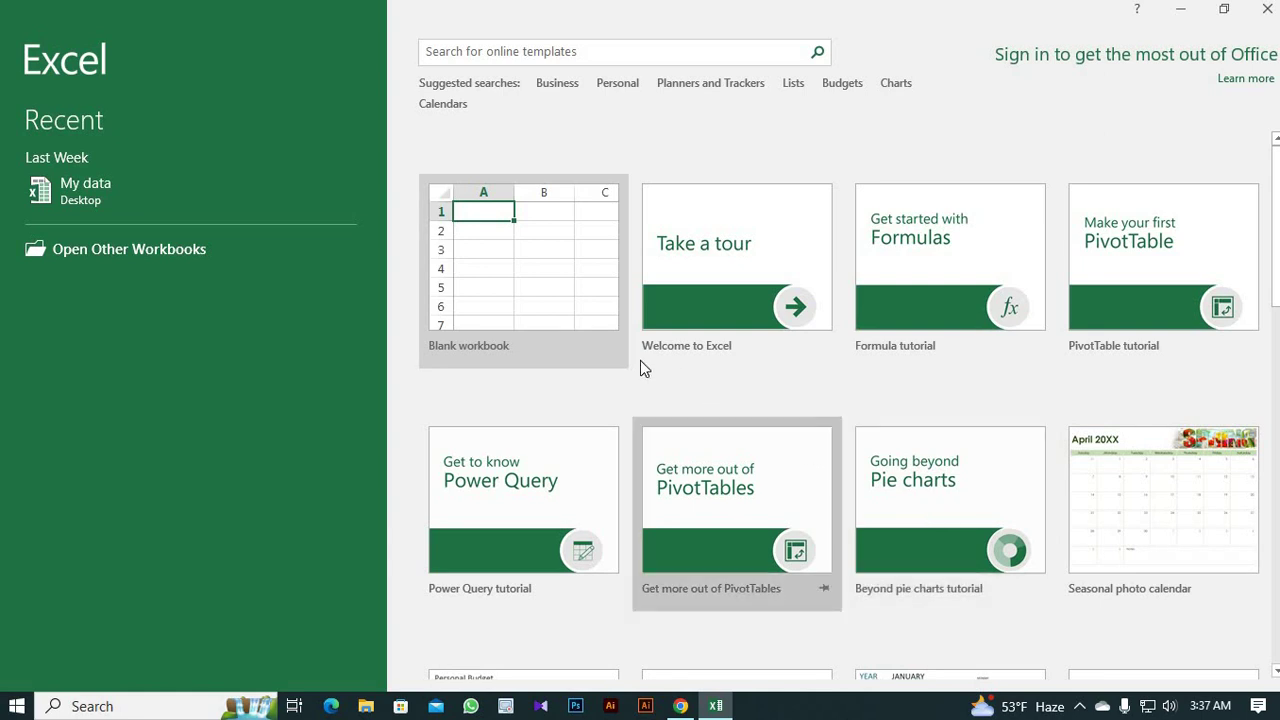
left_click(578, 315)
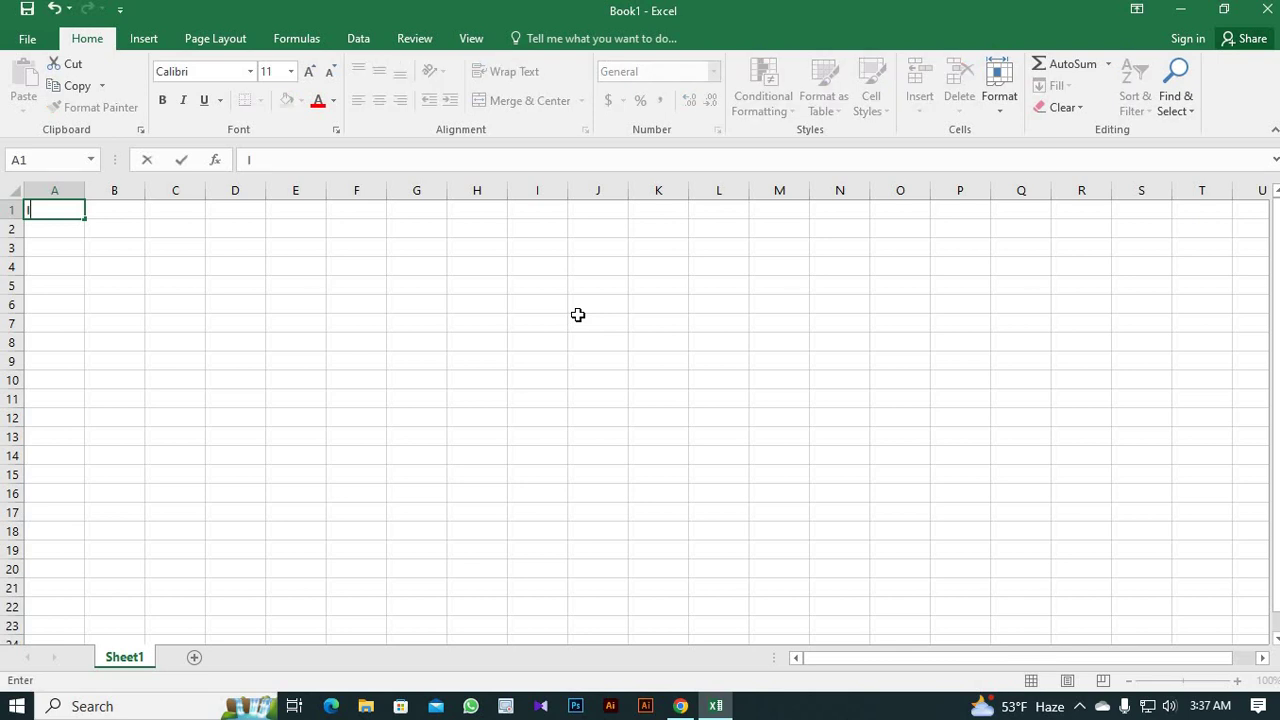
type("Item")
key("Tab")
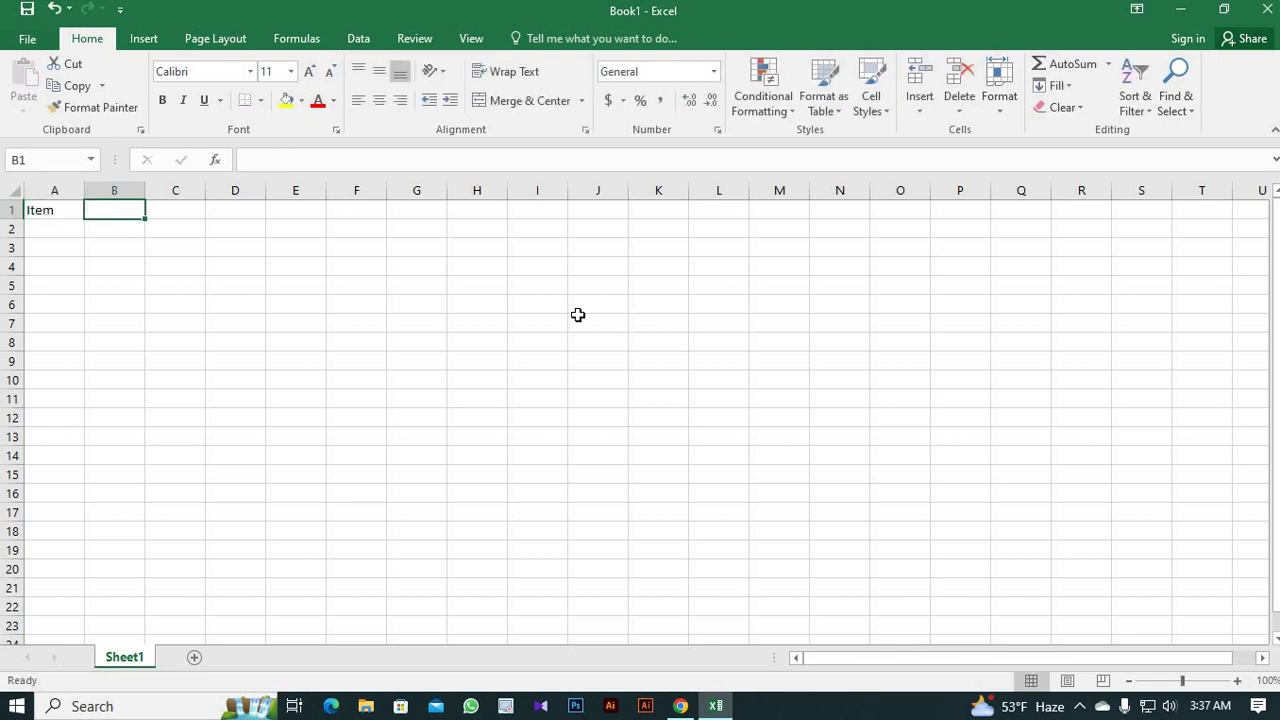
type("Taka")
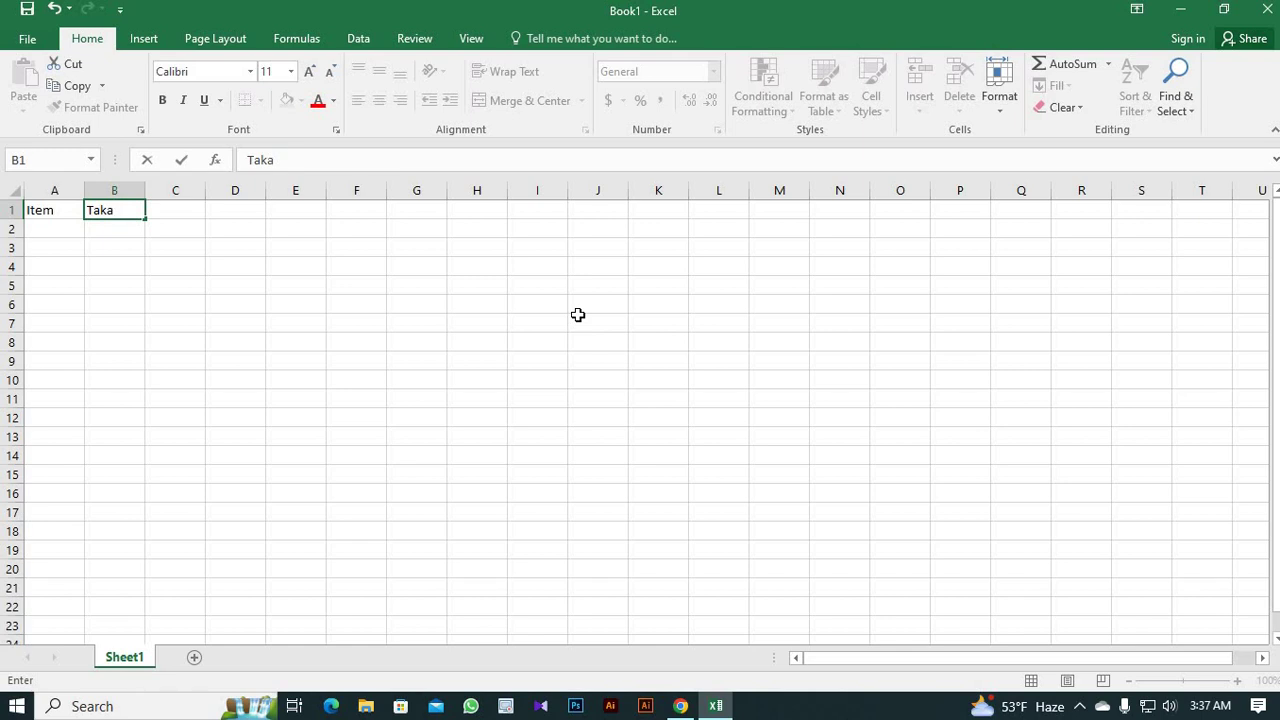
key("Tab")
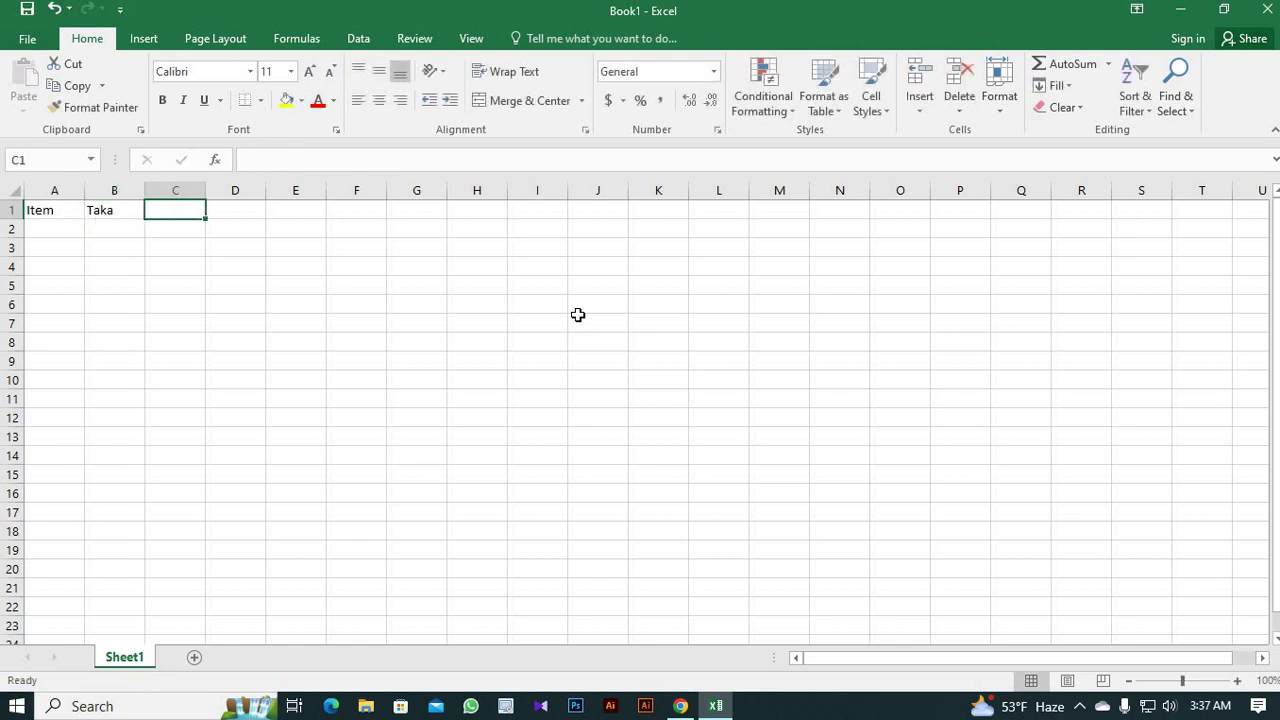
- Enter the headers "Receive" in C1 and "Retrun" in D1
key("Down")
key("Left")
key("Up")
key("Right")
type("Ret")
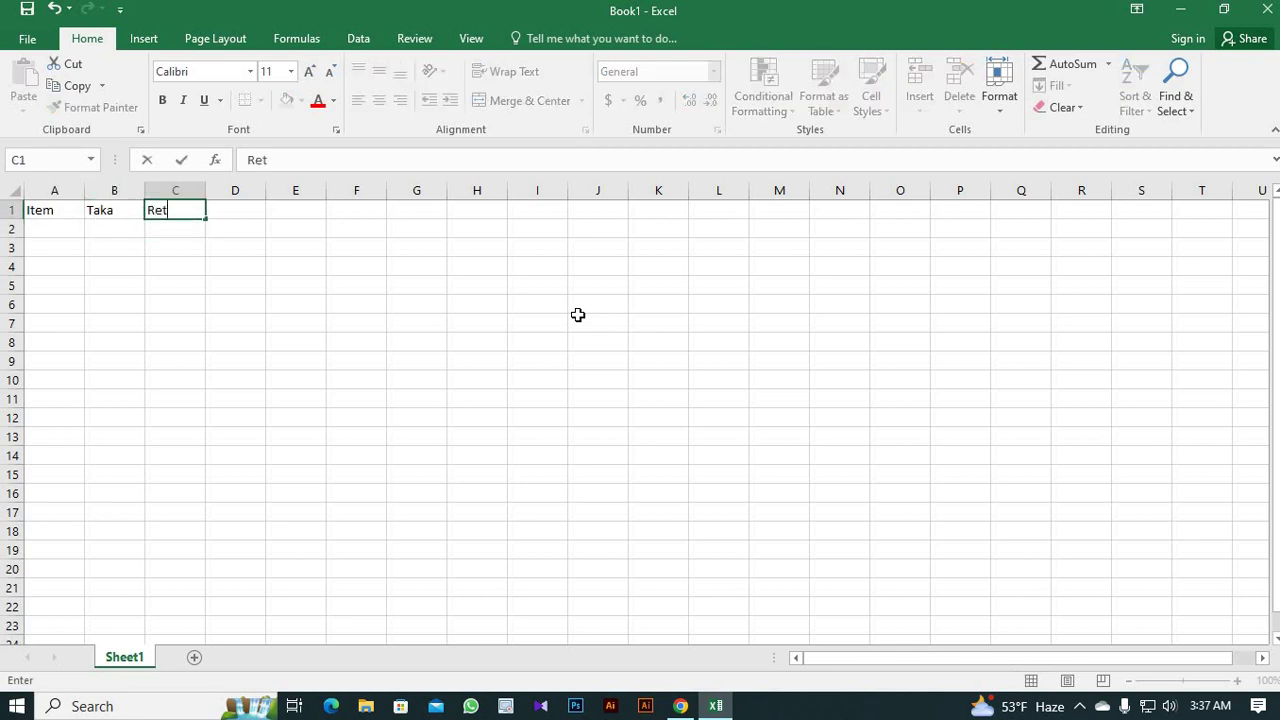
type("run")
key("BackSpace")
key("BackSpace")
key("BackSpace")
key("BackSpace")
type("ceive")
key("Tab")
type("R")
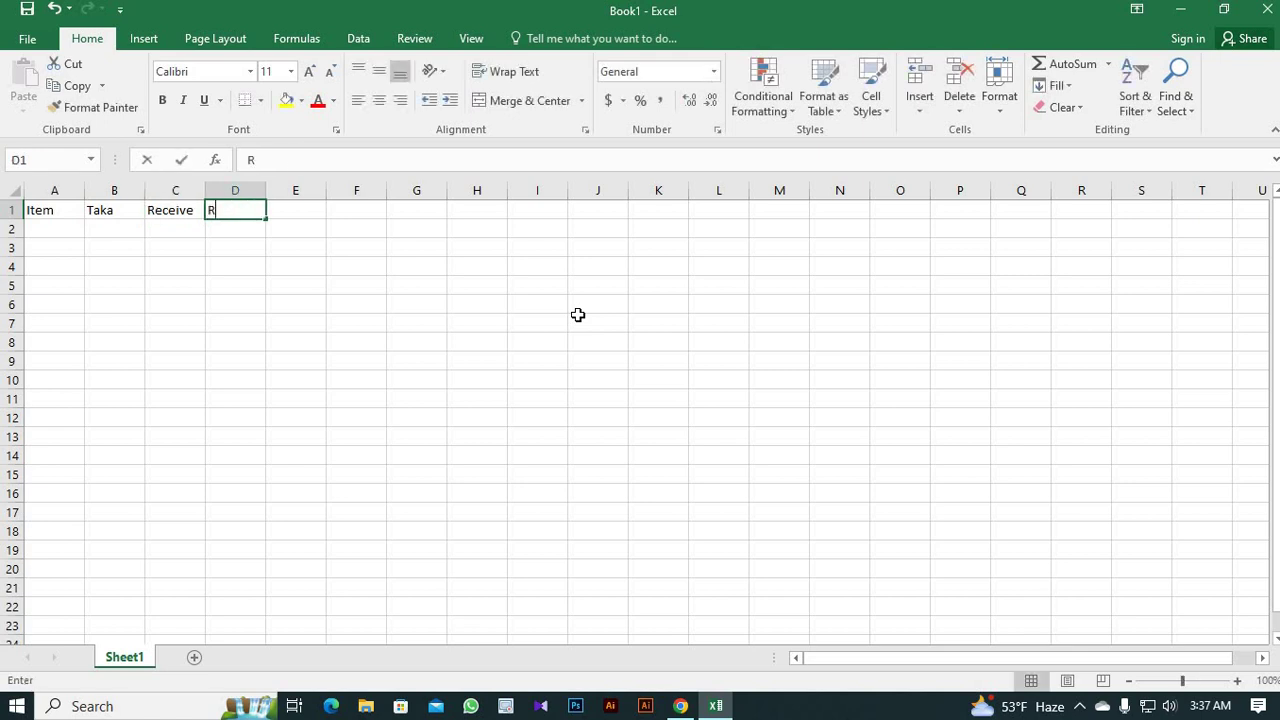
type("etrun")
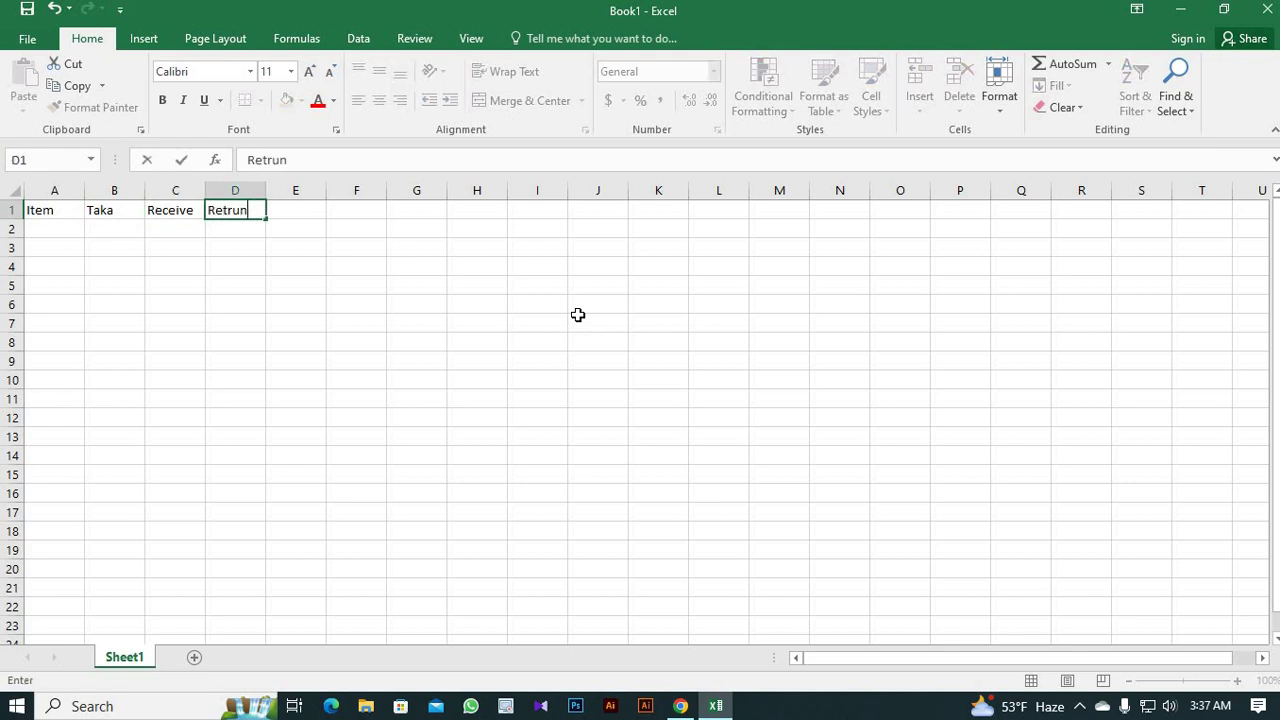
key("ctrl+Return")
- Fill in the first data row with 1000 under Receive in C2 and 325 under Taka in B2
key("Down")
key("Left")
key("Left")
key("Left")
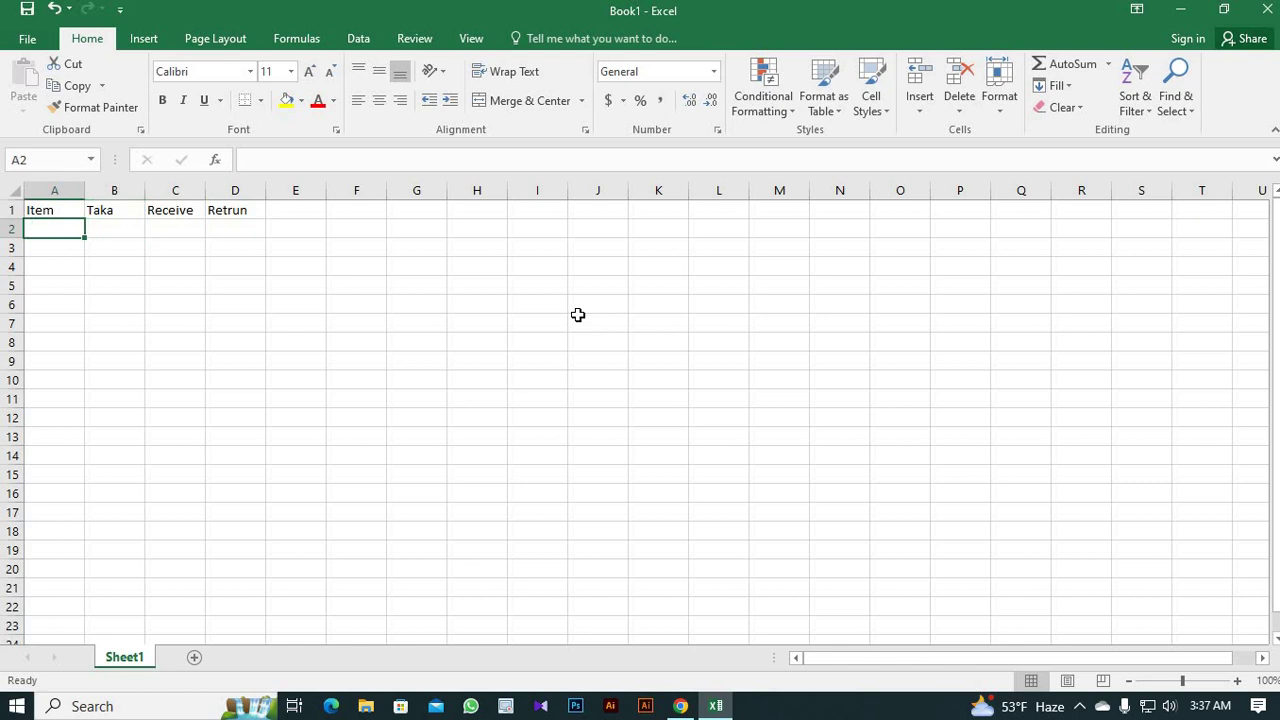
key("Right")
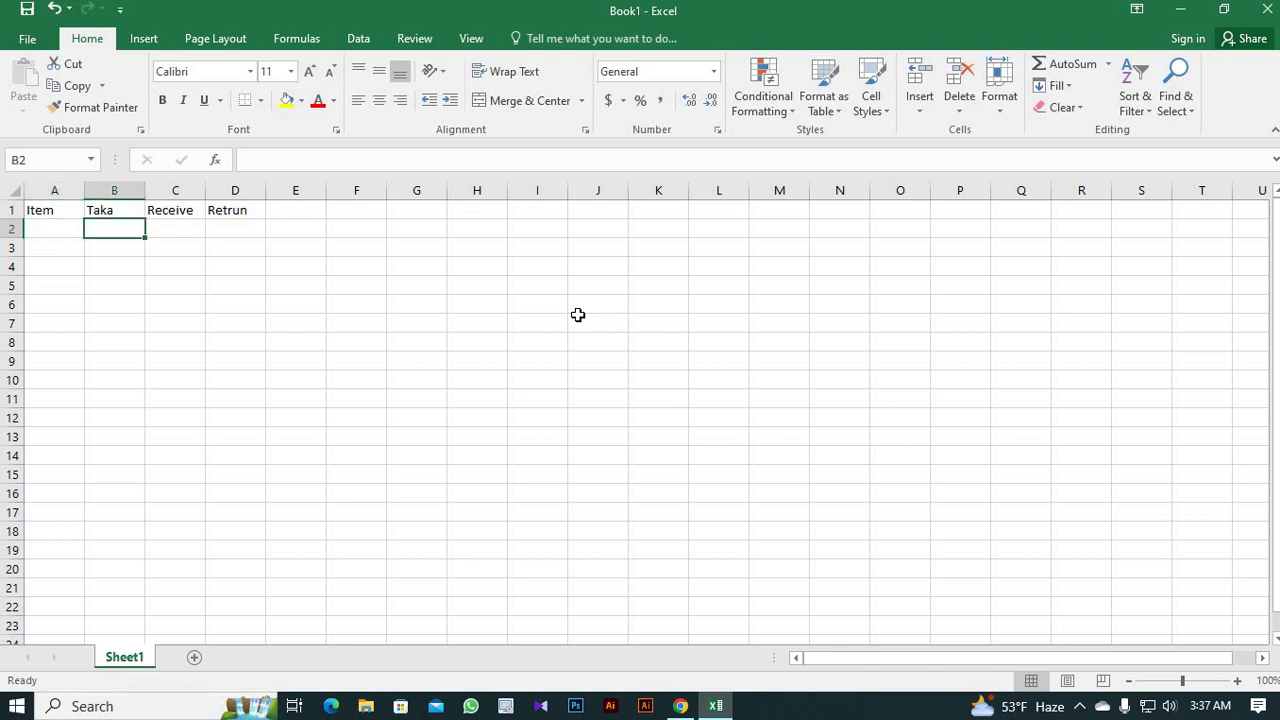
key("Right")
type("1000")
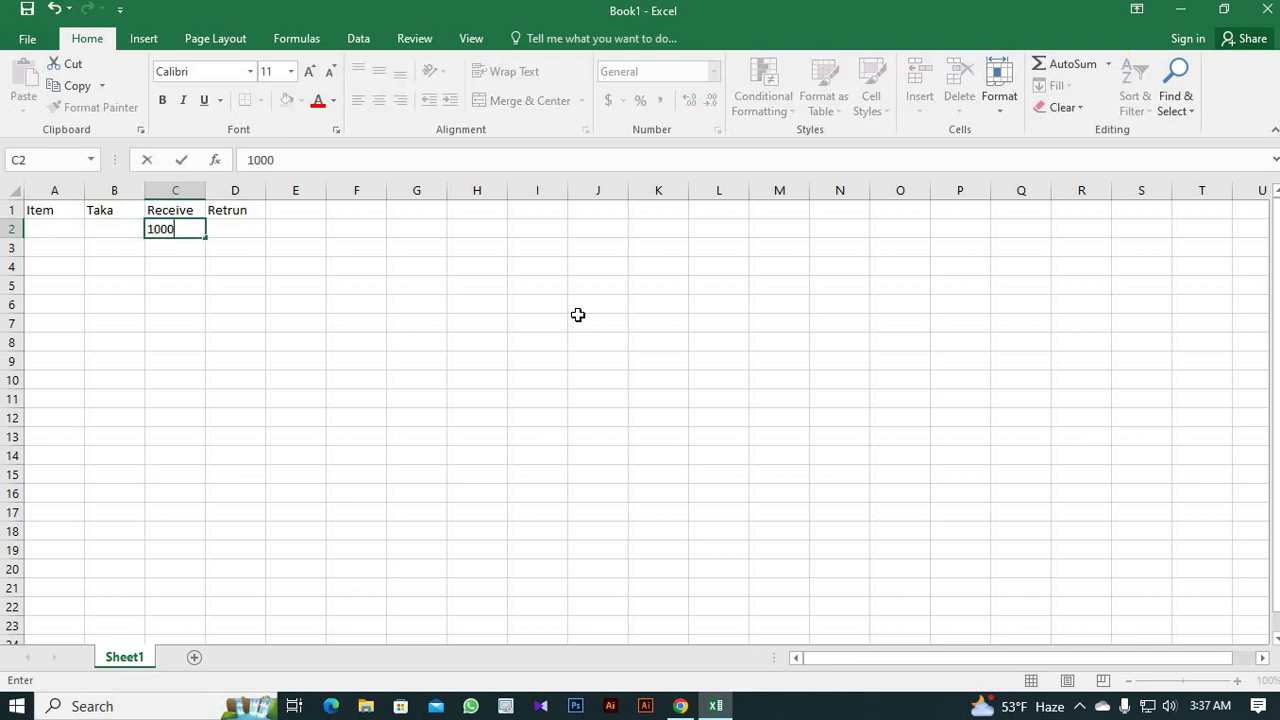
key("Right")
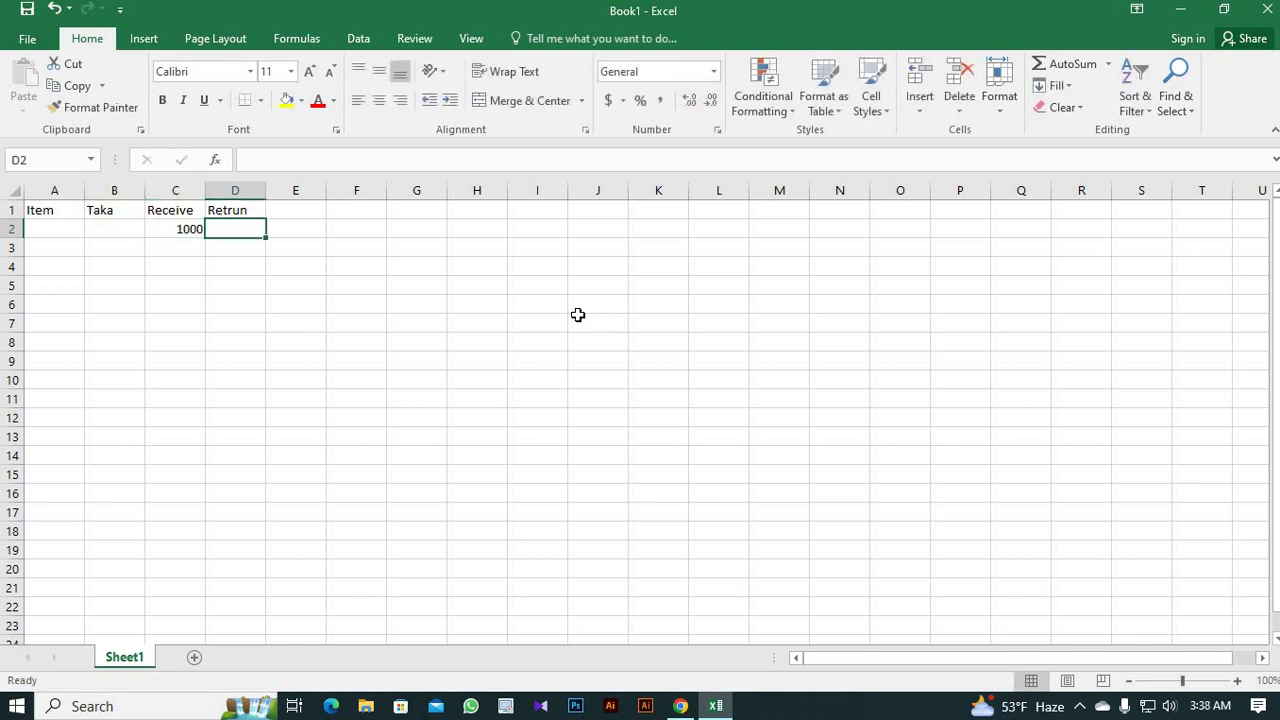
key("Left")
key("Left")
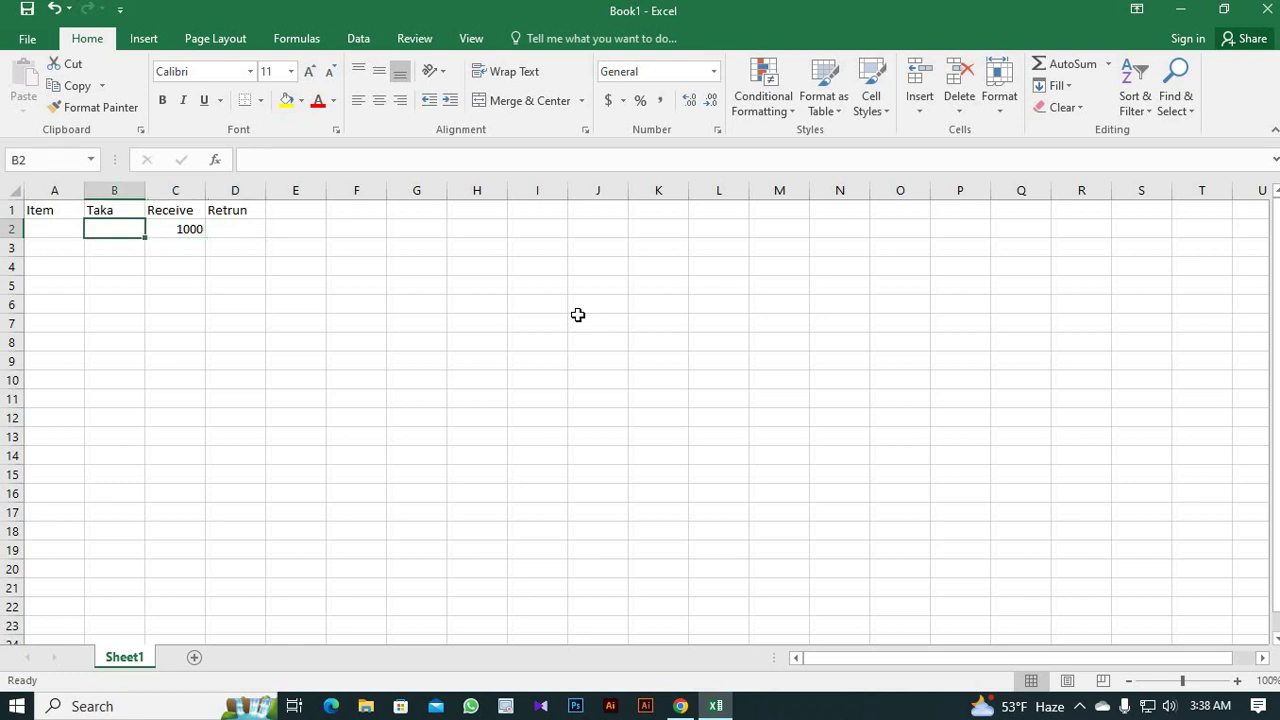
type("325")
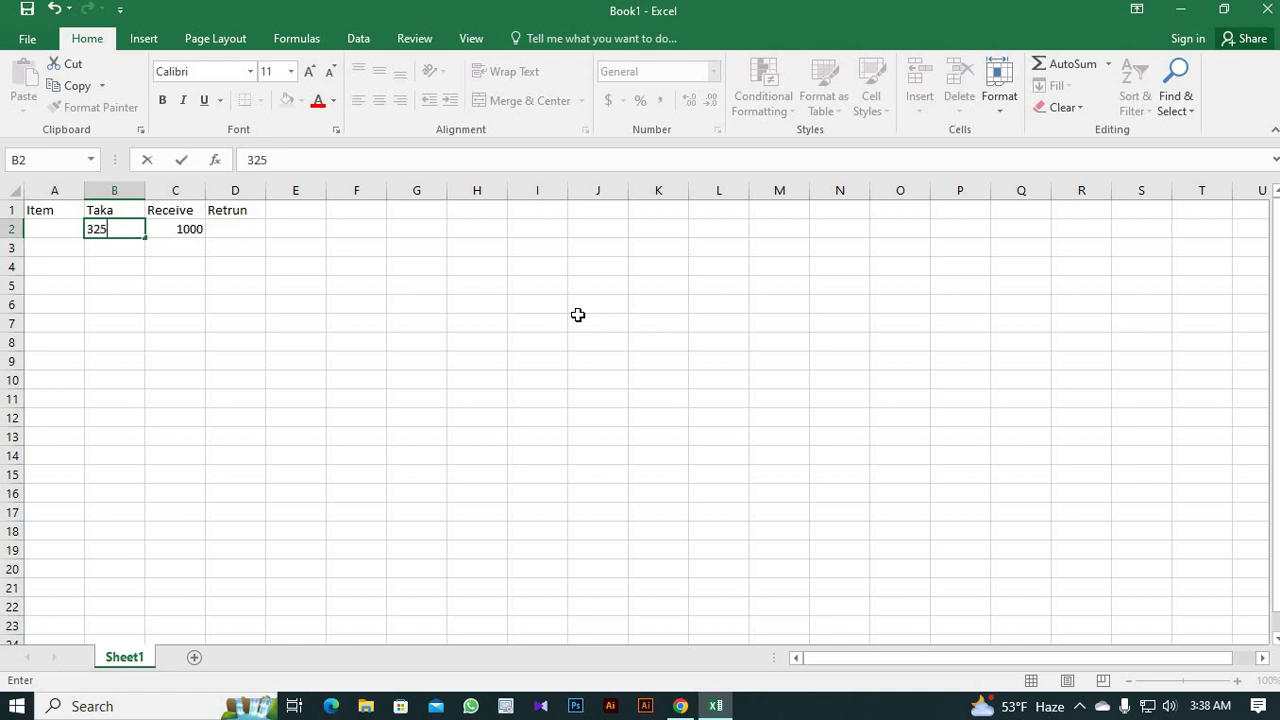
- Enter the formula =C2-B2 in D2 to subtract the Taka amount from the received amount
key("Right")
key("Right")
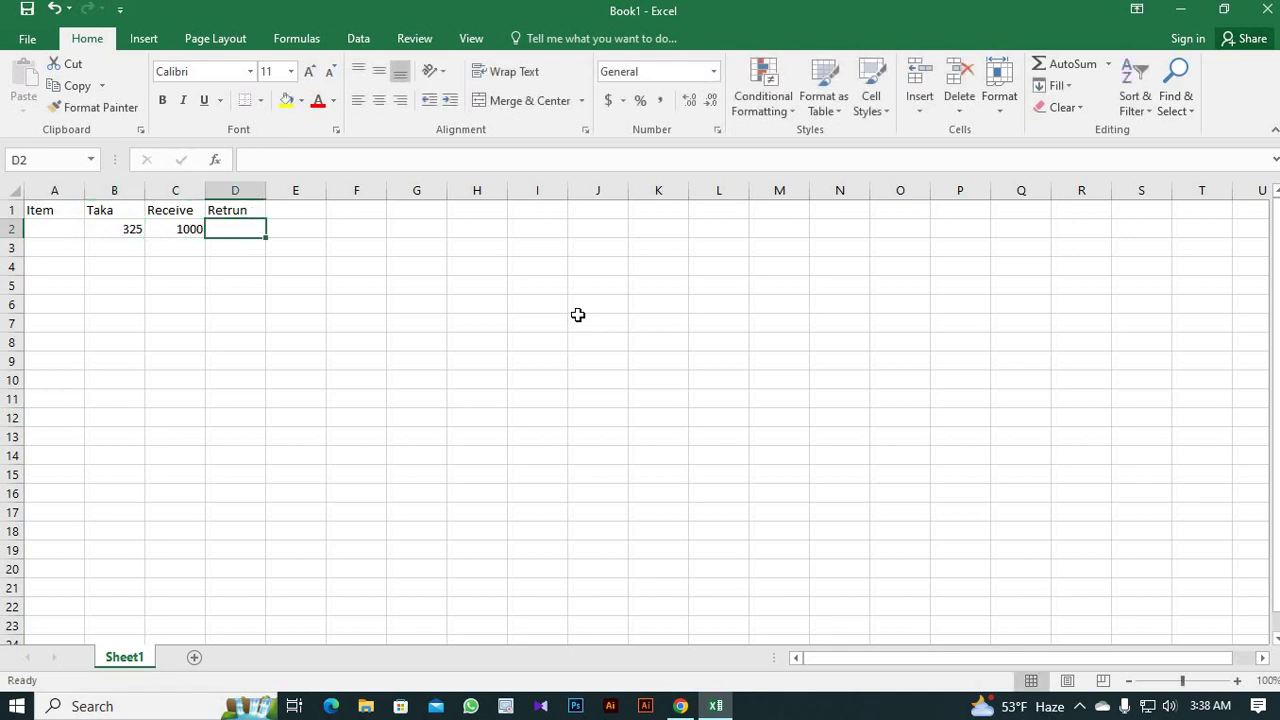
type("=")
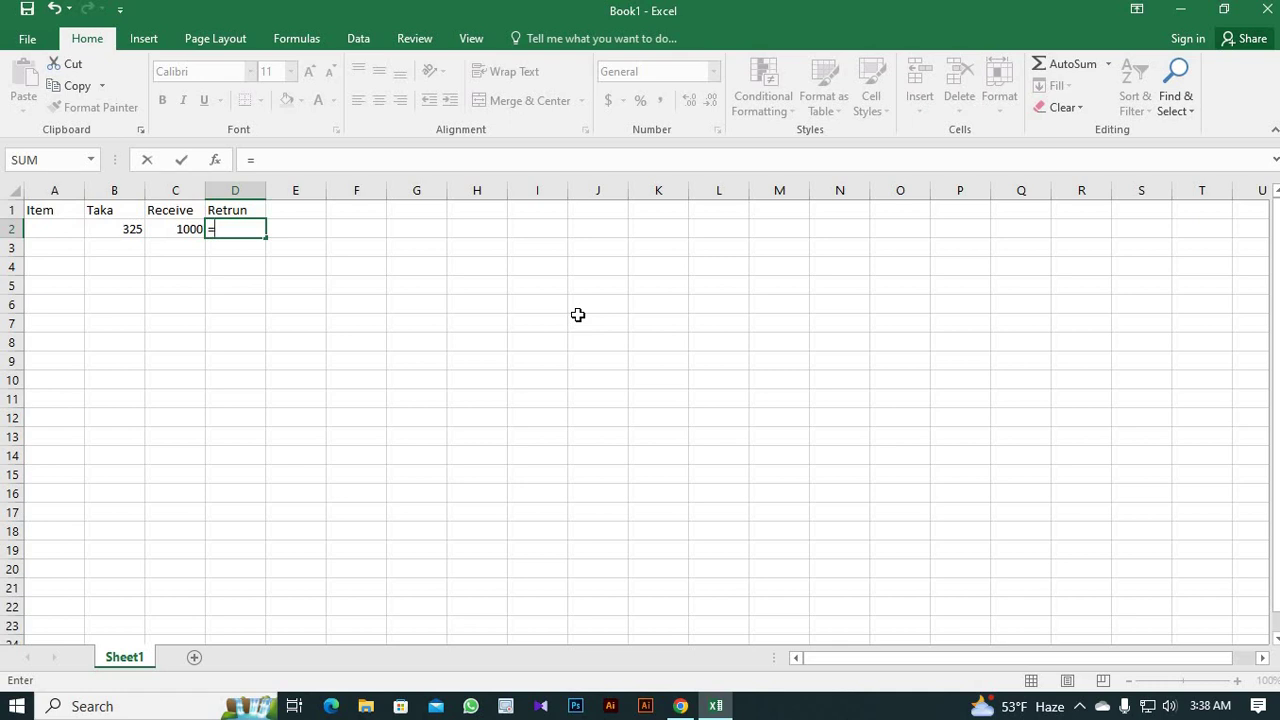
left_click(184, 230)
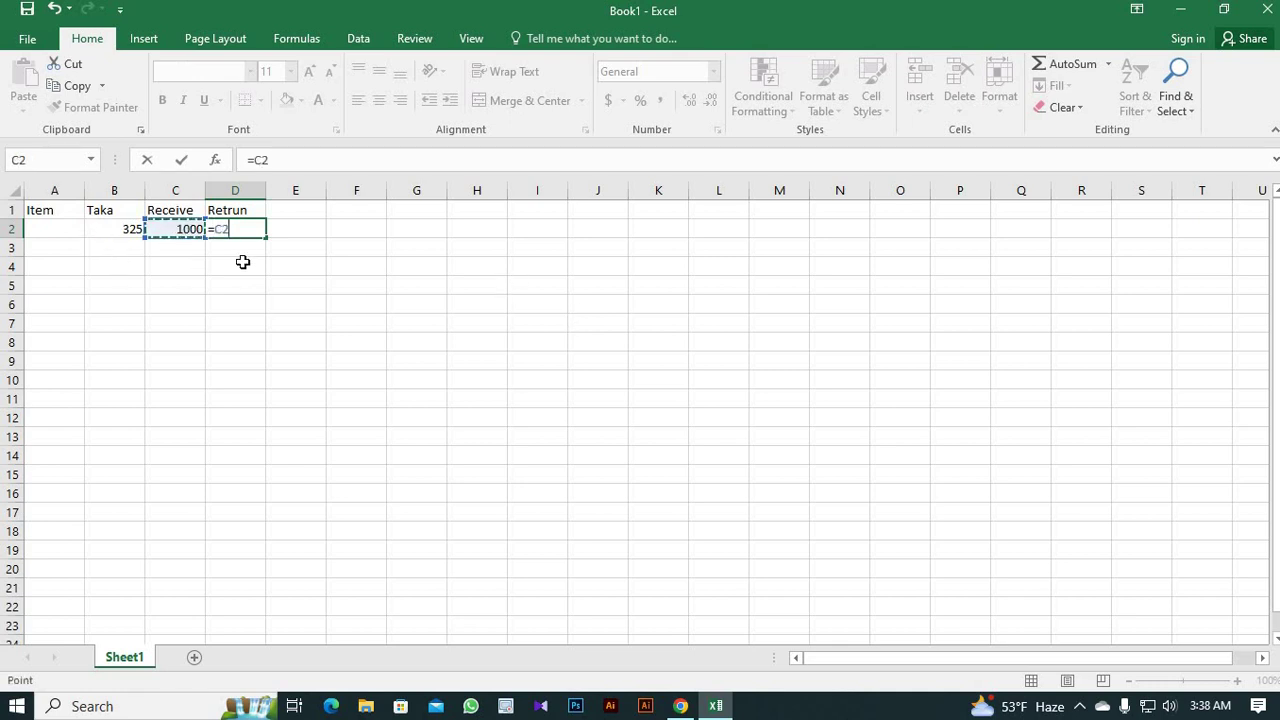
type("-")
left_click(116, 229)
key("Return")
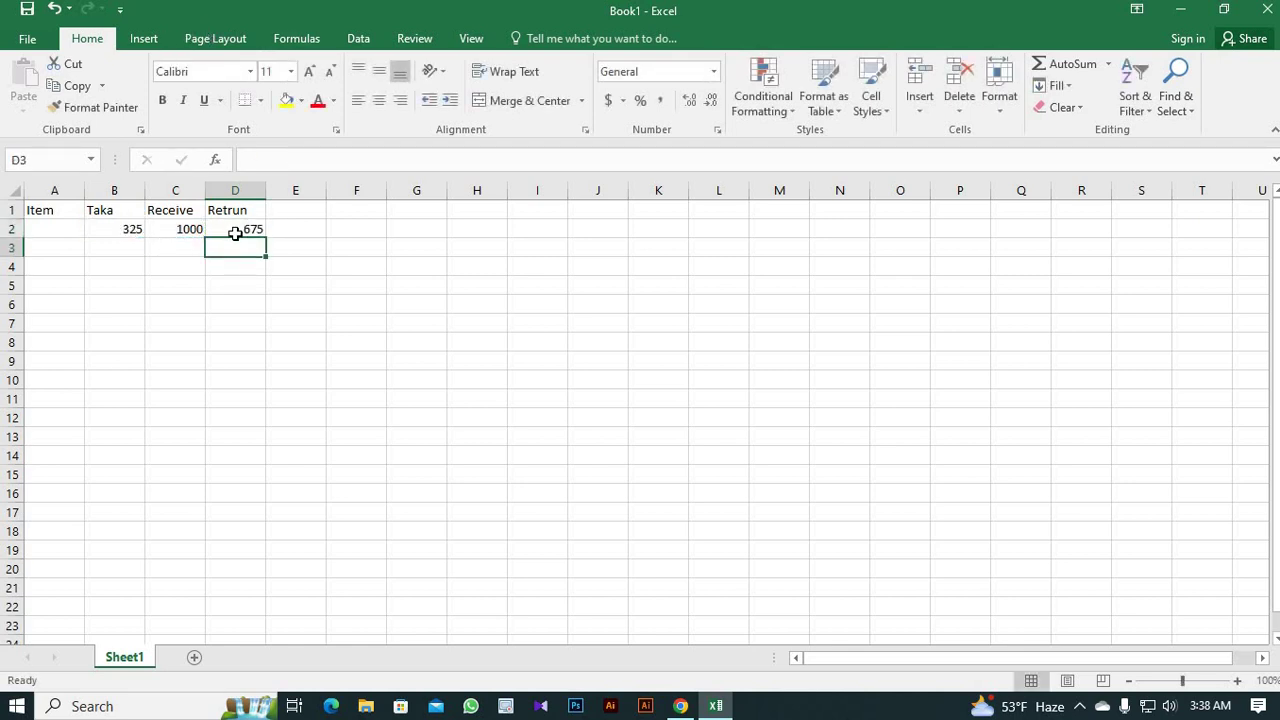
- Copy the subtraction formula from D2 down column D to beyond row 23
left_click(234, 231)
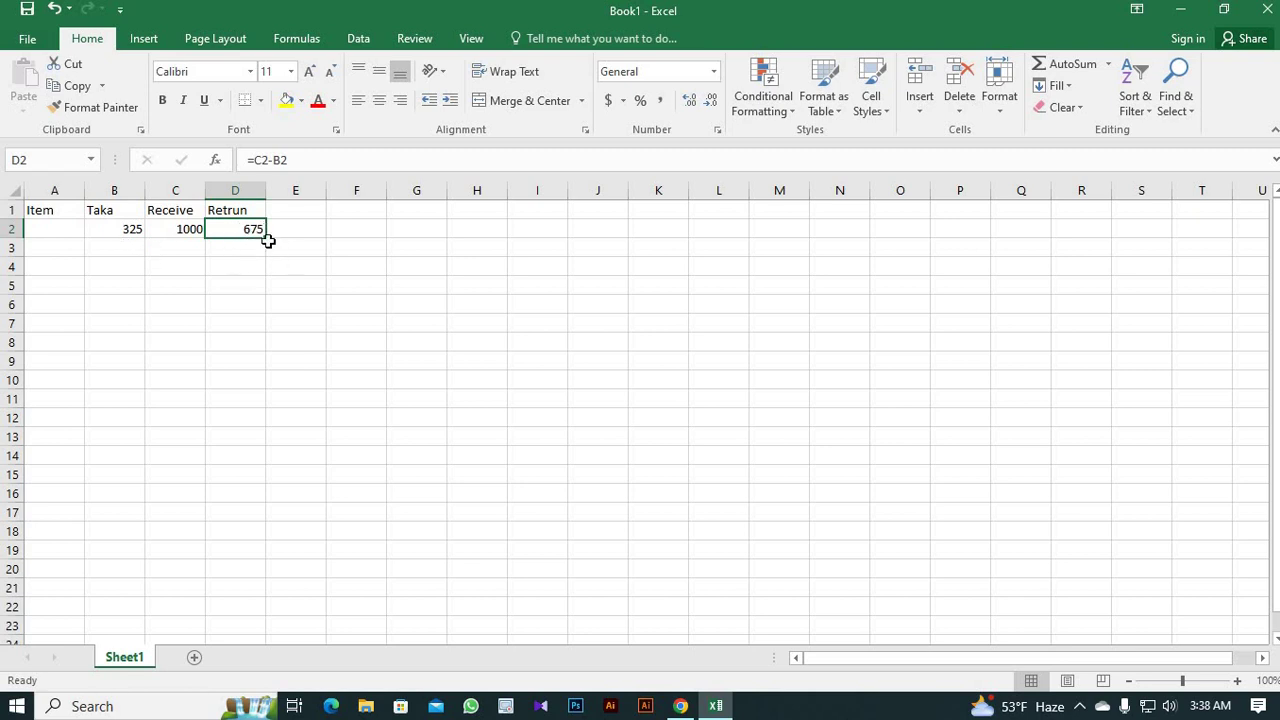
left_click_drag(265, 240, 256, 628)
scroll(190, 450, "up", 3)
- Fill in row 3 with 111 under Taka and 500 under Receive
left_click(123, 247)
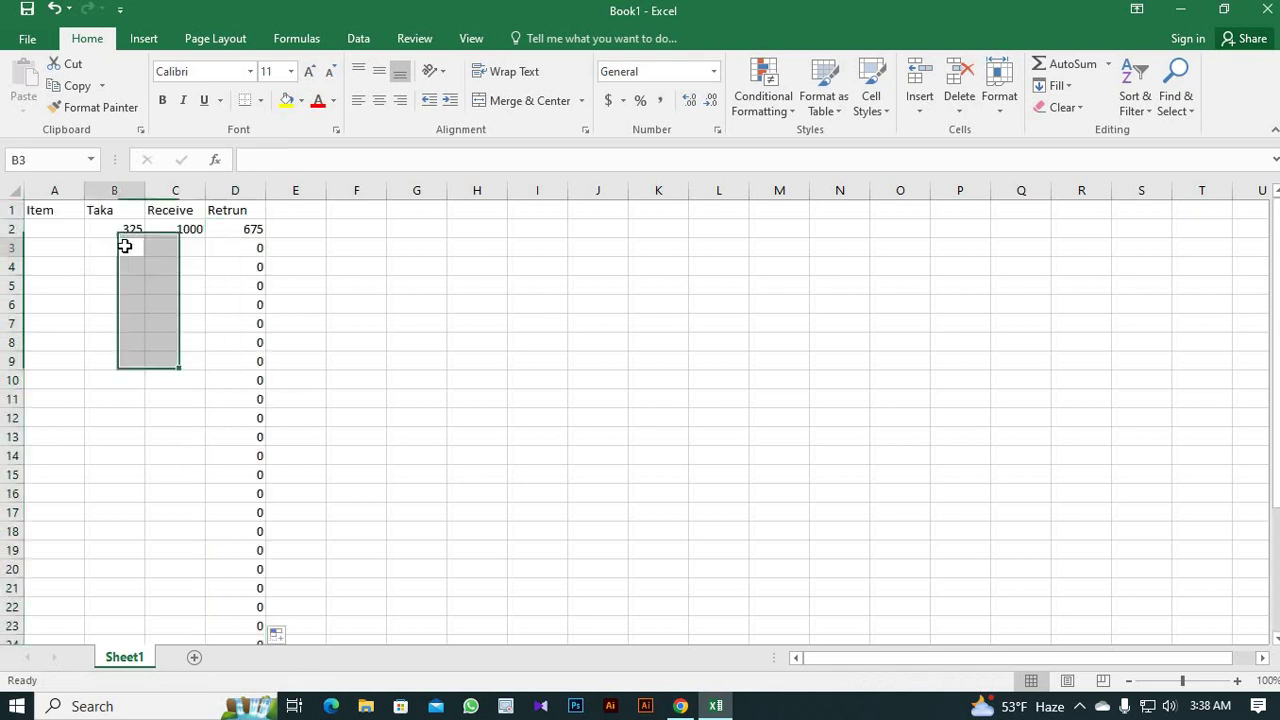
type("1")
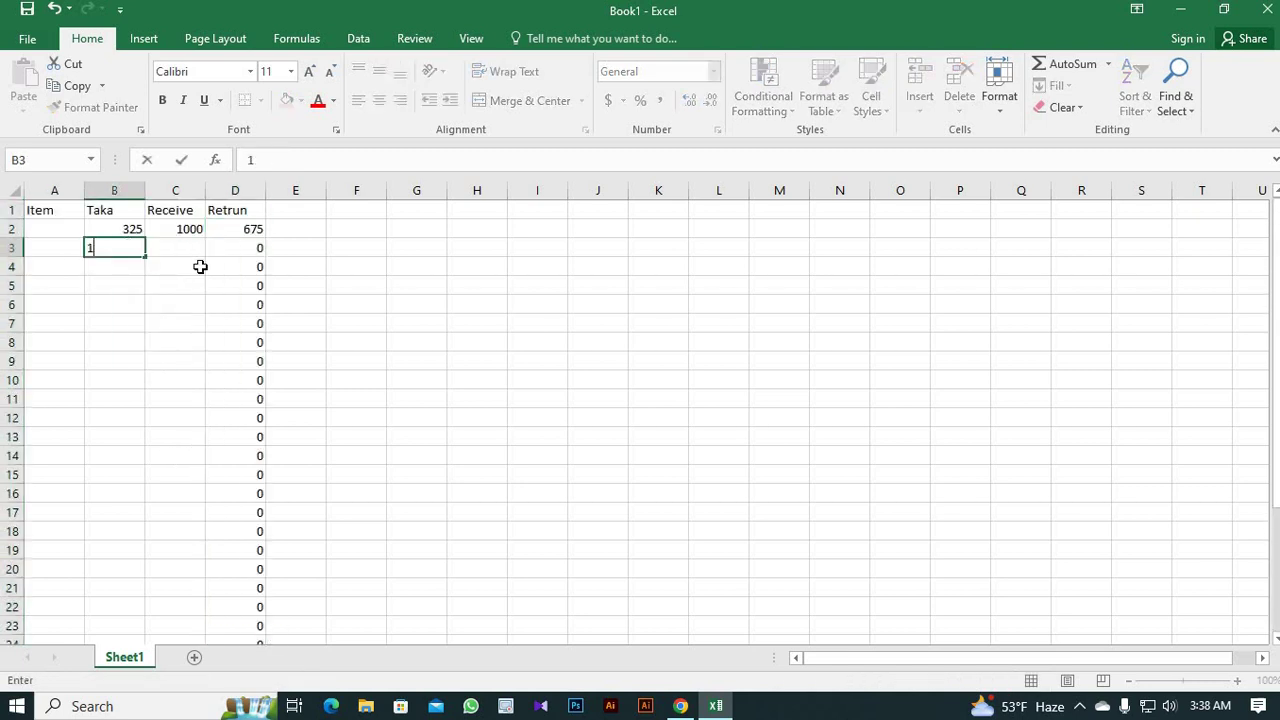
type("11")
key("Tab")
type("500")
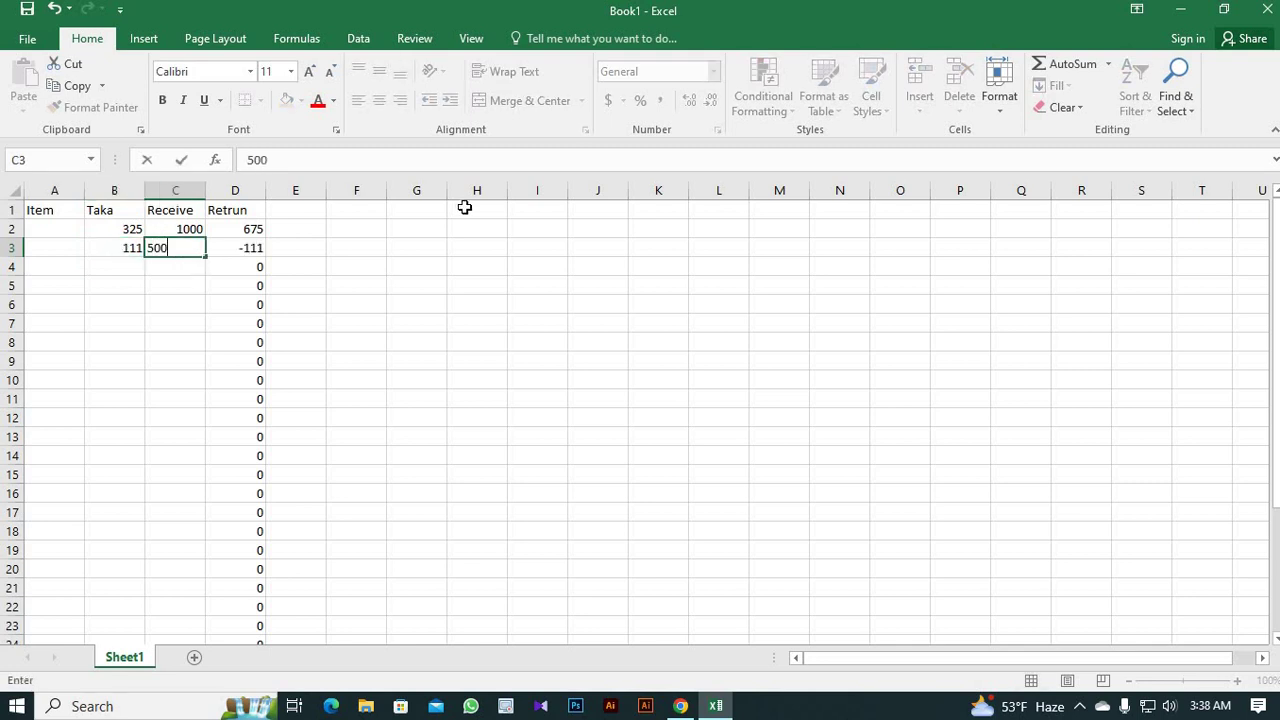
key("Return")
- Fill in row 4 with 233 under Taka and 1000 under Receive
key("Left")
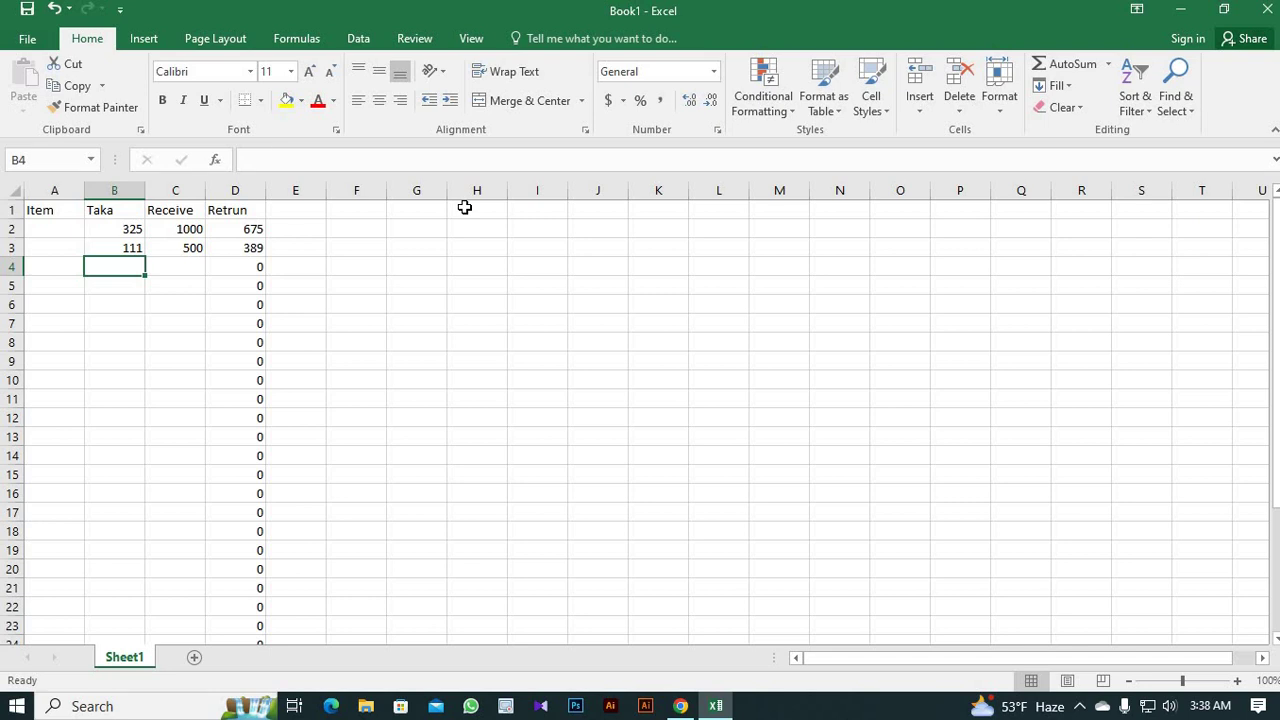
type("233")
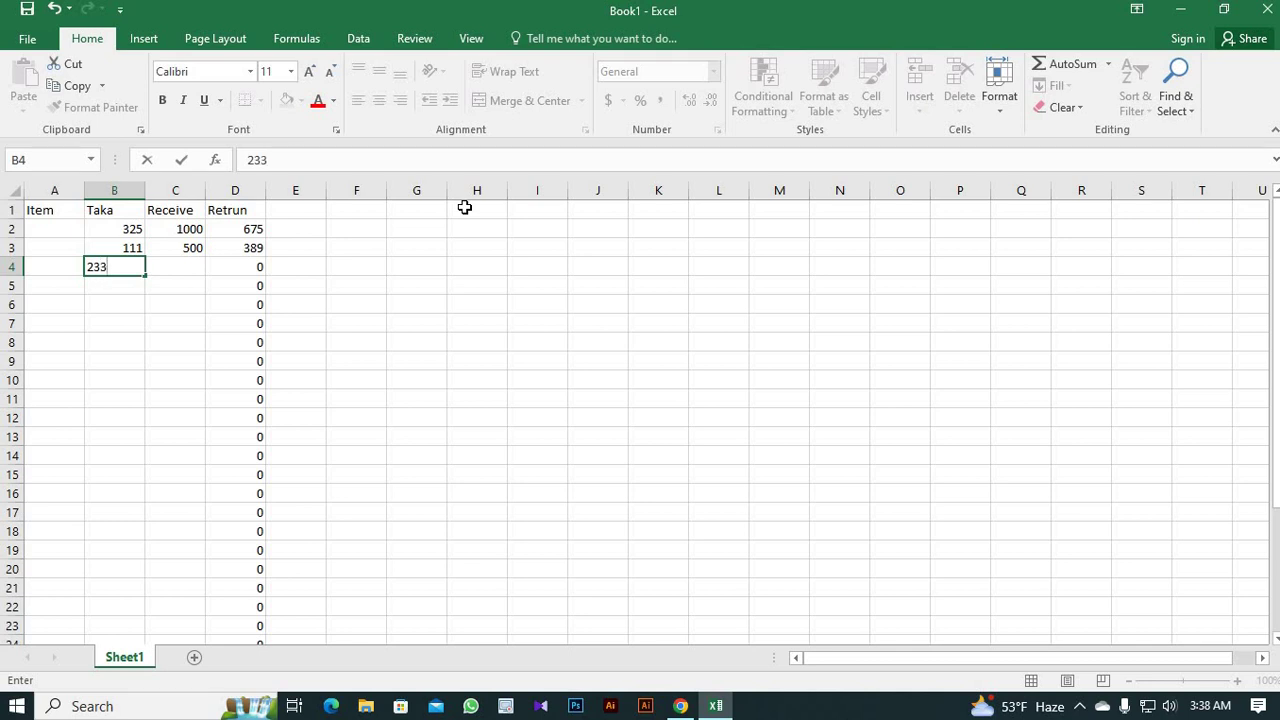
key("Tab")
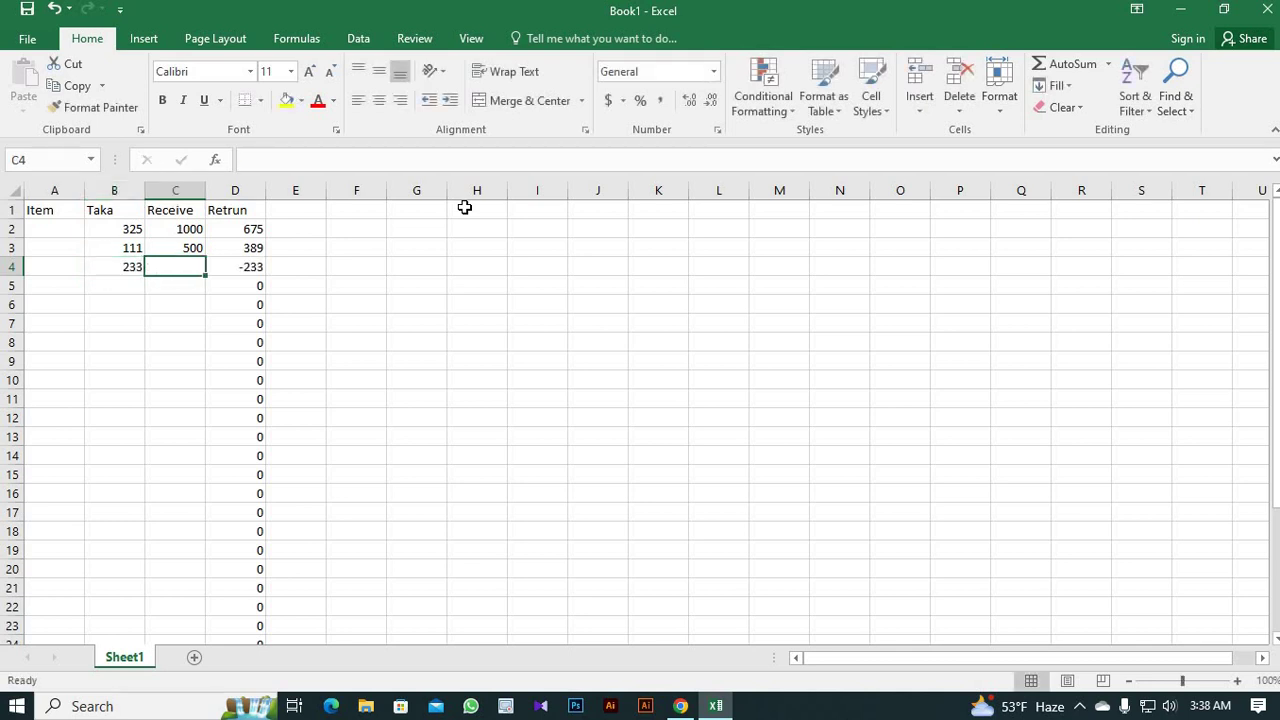
type("1000")
key("Return")
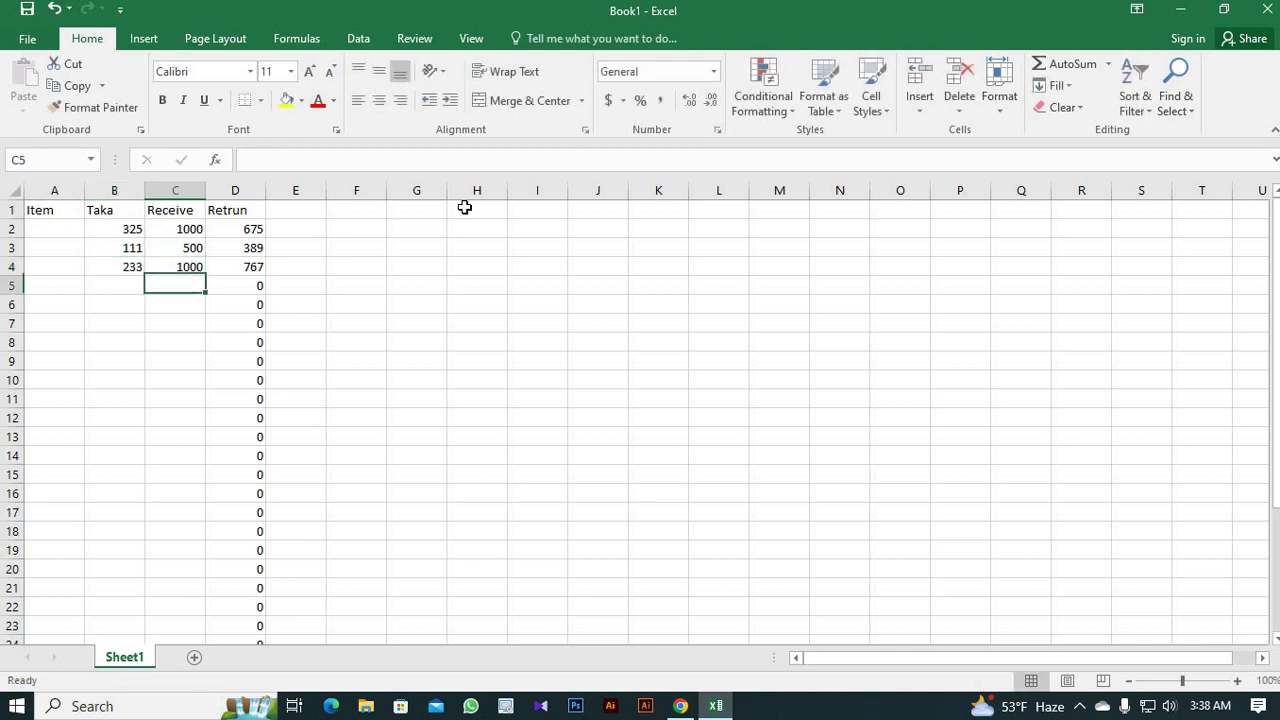